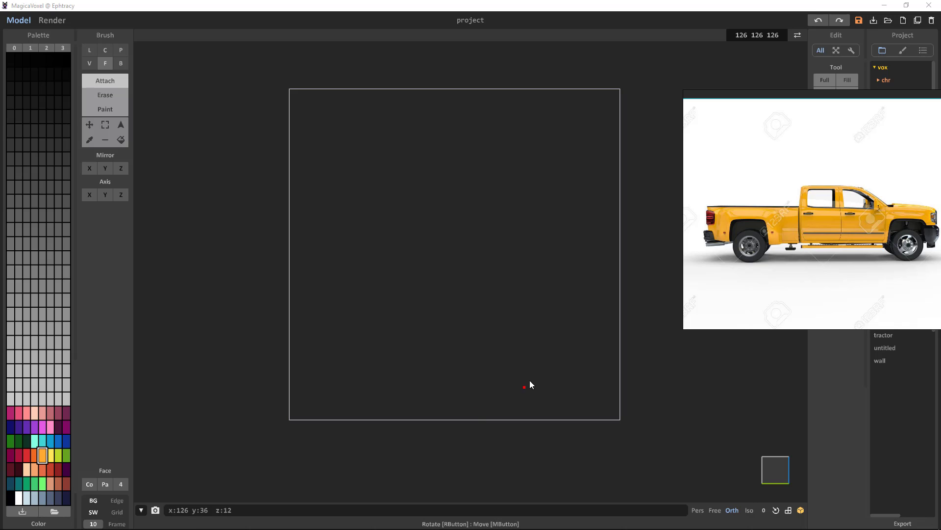
# - Position the pickup reference photo, pick the Line brush, and zoom into a front-on view of the box
pyautogui.moveTo(802, 244); pyautogui.dragTo(792, 242)
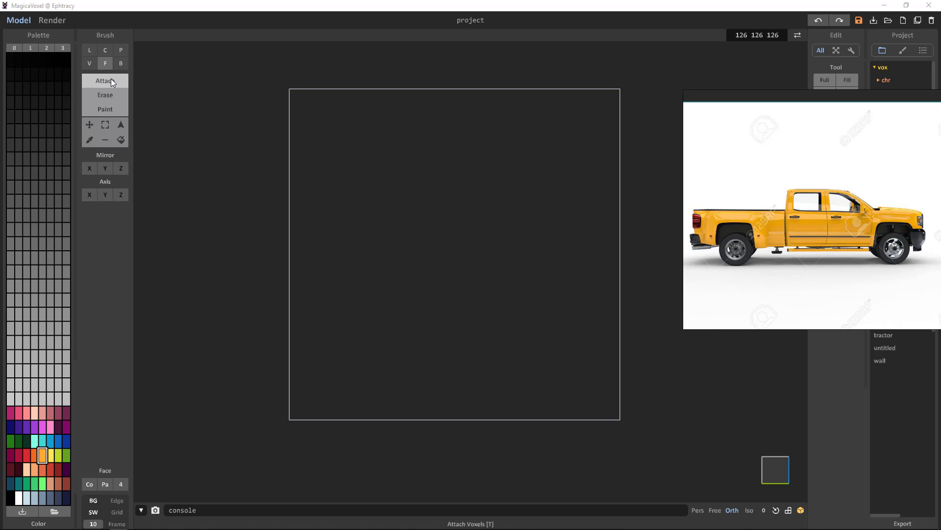
pyautogui.click(90, 52)
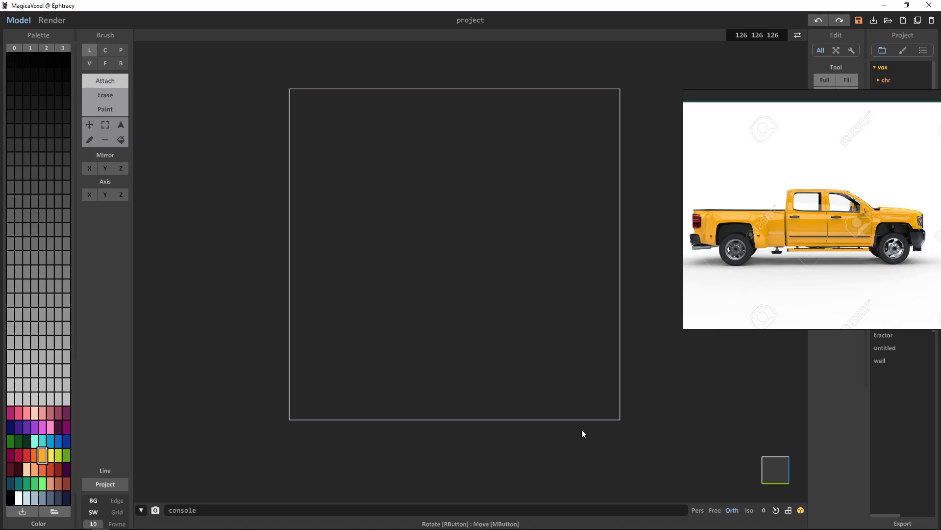
pyautogui.moveTo(651, 416); pyautogui.dragTo(651, 363, button='right')
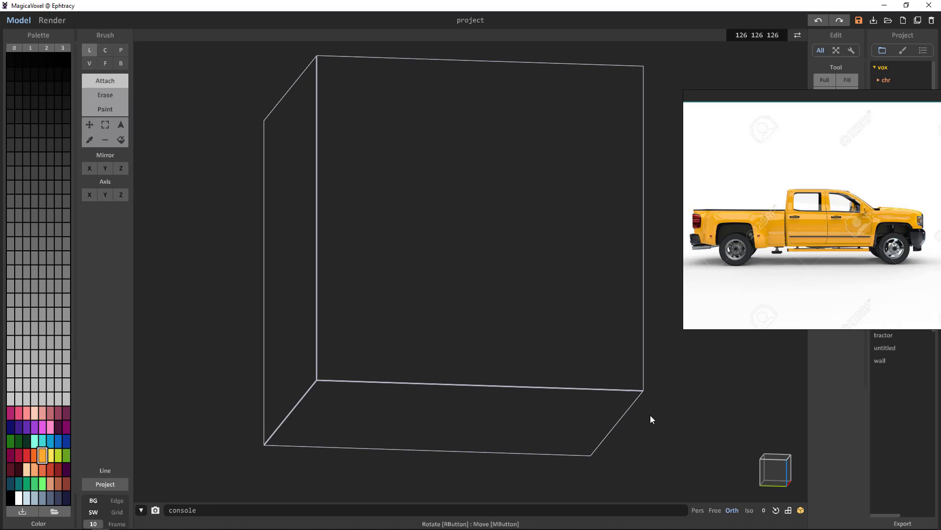
pyautogui.click(774, 475)
pyautogui.scroll(3, 490, 358)
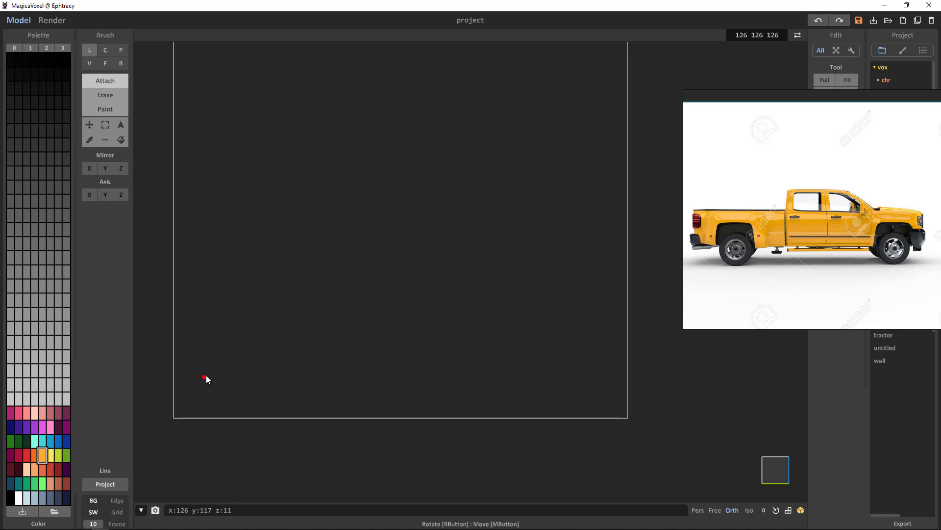
# - Draw the truck's bottom edge and the raised front edge of the outline
pyautogui.moveTo(204, 374)
pyautogui.mouseDown()
pyautogui.moveTo(564, 367)
pyautogui.moveTo(418, 251)
pyautogui.moveTo(336, 231)
pyautogui.moveTo(363, 263)
pyautogui.moveTo(387, 357)
pyautogui.moveTo(592, 381)
pyautogui.moveTo(569, 377)
pyautogui.moveTo(613, 376)
pyautogui.moveTo(625, 328)
pyautogui.mouseUp()
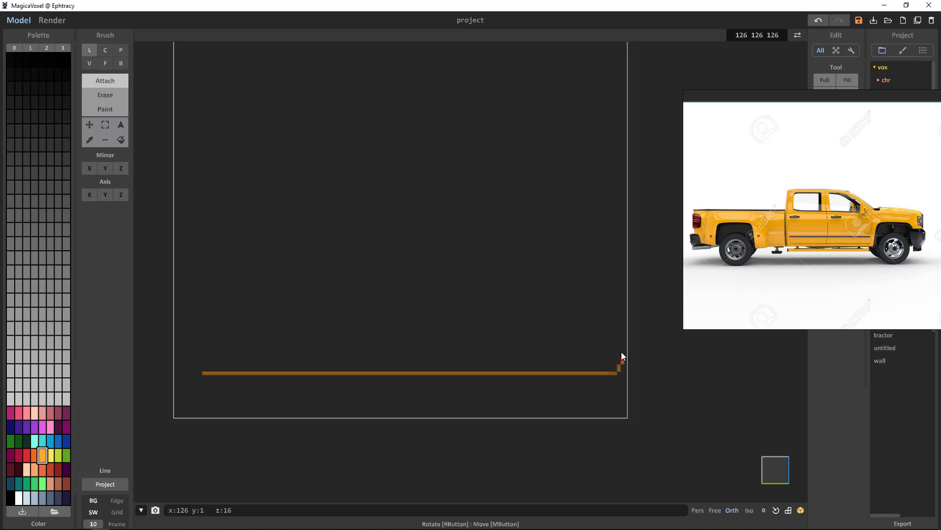
pyautogui.moveTo(622, 352); pyautogui.dragTo(608, 309)
pyautogui.hotkey('ctrl', 'z')
pyautogui.moveTo(615, 338); pyautogui.dragTo(609, 326)
pyautogui.click(612, 320)
# - Trace the hood line back to the cab, drop to the bed, and close the outline along the bed's top edge
pyautogui.moveTo(606, 316)
pyautogui.mouseDown()
pyautogui.moveTo(518, 313)
pyautogui.moveTo(510, 288)
pyautogui.moveTo(488, 277)
pyautogui.moveTo(384, 278)
pyautogui.mouseUp()
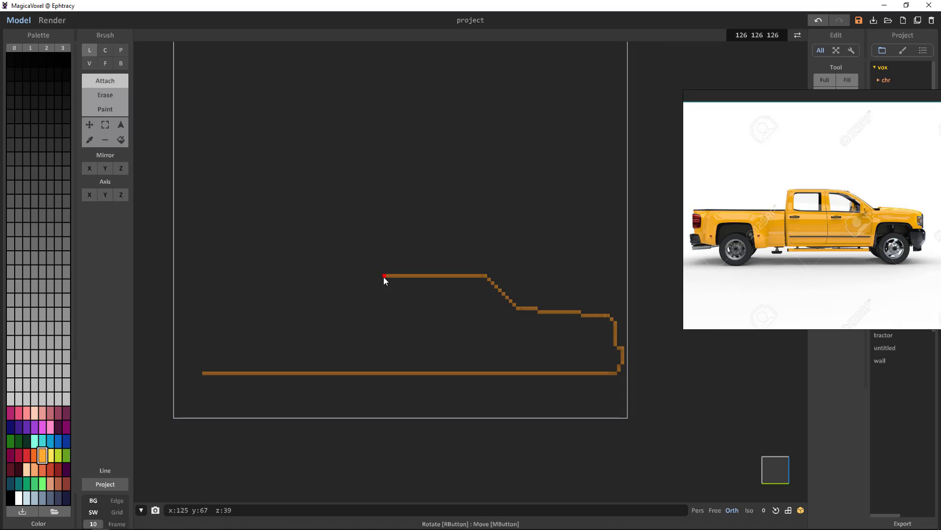
pyautogui.moveTo(384, 301); pyautogui.dragTo(383, 320)
pyautogui.moveTo(379, 308)
pyautogui.mouseDown()
pyautogui.moveTo(184, 309)
pyautogui.moveTo(191, 371)
pyautogui.moveTo(203, 376)
pyautogui.mouseUp()
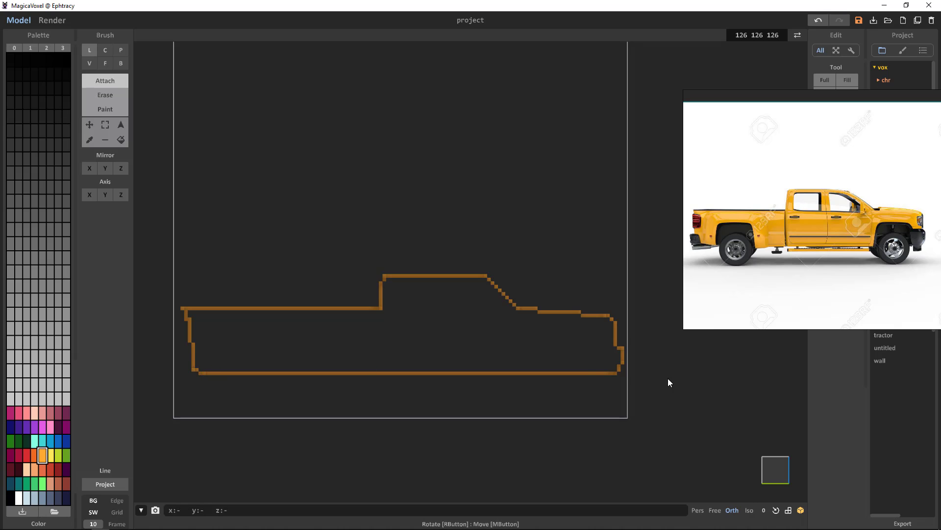
pyautogui.moveTo(667, 378); pyautogui.dragTo(646, 403, button='right')
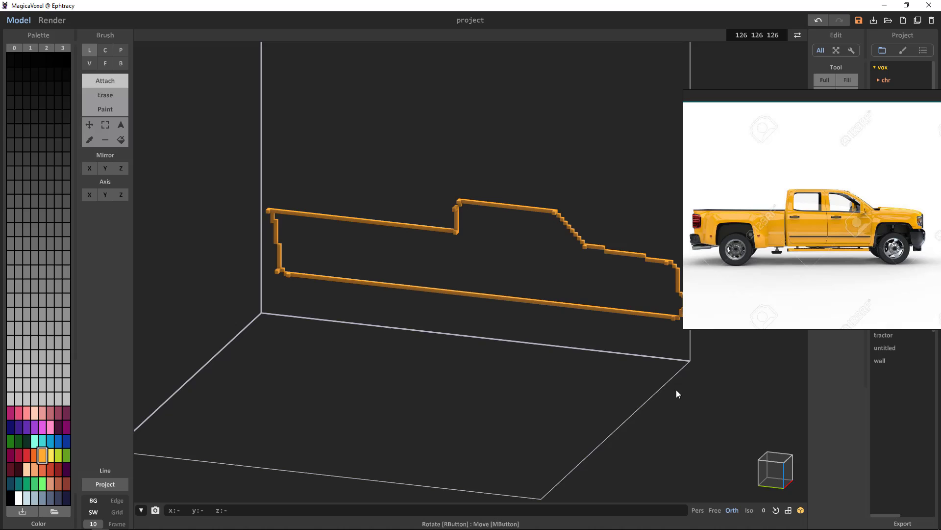
pyautogui.moveTo(729, 424); pyautogui.dragTo(616, 308, button='right')
pyautogui.scroll(-5, 689, 443)
pyautogui.scroll(5, 611, 309)
pyautogui.scroll(-3, 540, 291)
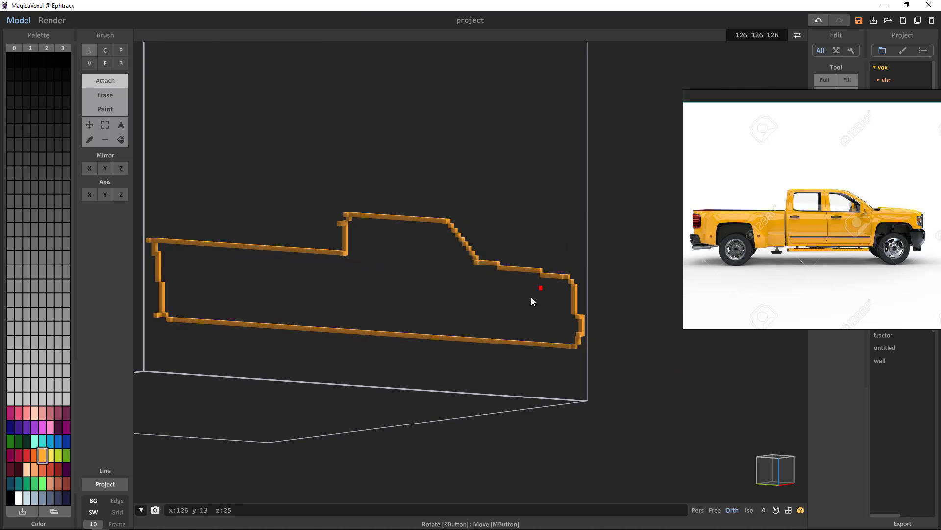
pyautogui.moveTo(532, 301); pyautogui.dragTo(552, 317, button='right')
pyautogui.scroll(3, 553, 318)
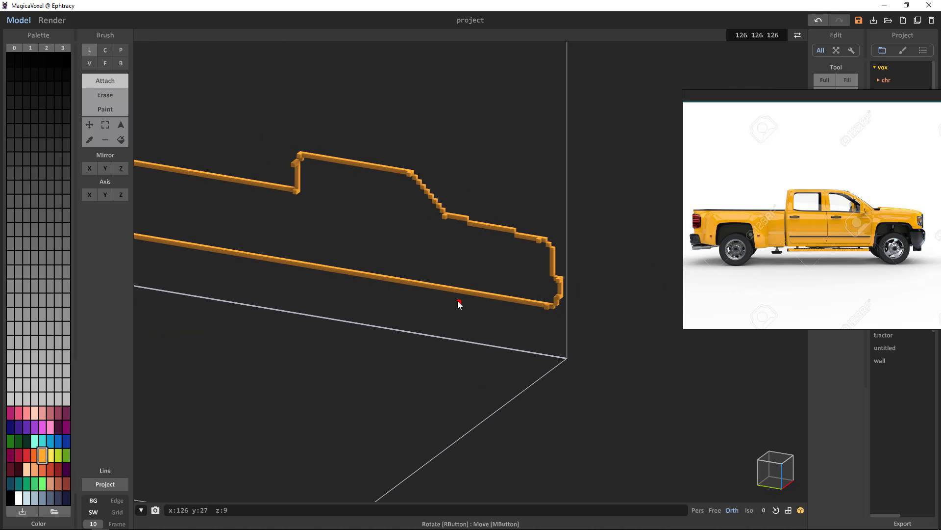
pyautogui.scroll(5, 586, 246)
pyautogui.scroll(-3, 534, 249)
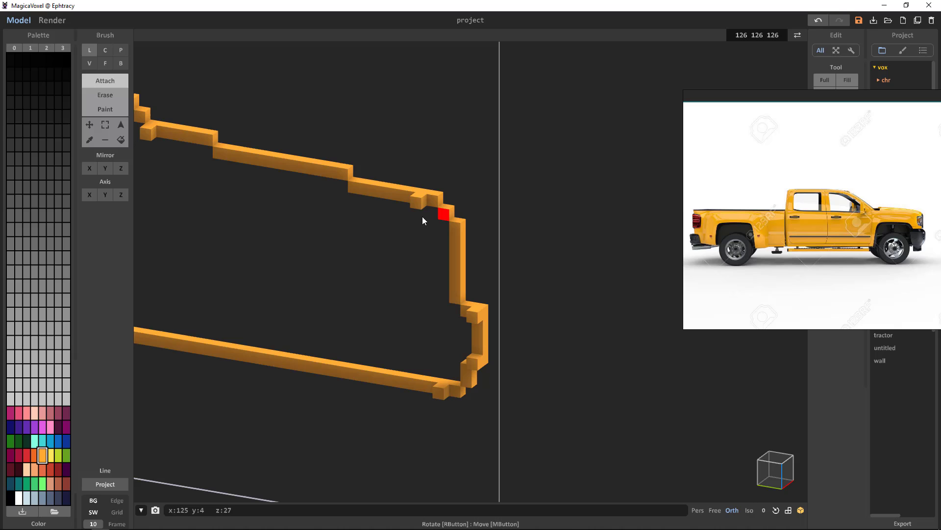
pyautogui.scroll(1, 395, 293)
pyautogui.scroll(-1, 395, 293)
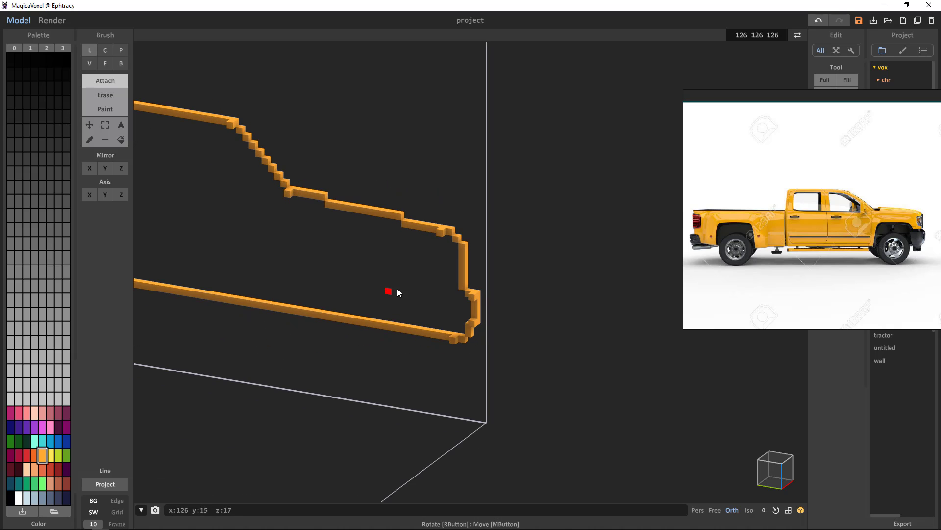
pyautogui.moveTo(393, 292)
pyautogui.mouseDown(button='right')
pyautogui.moveTo(383, 300)
pyautogui.moveTo(390, 282)
pyautogui.mouseUp(button='right')
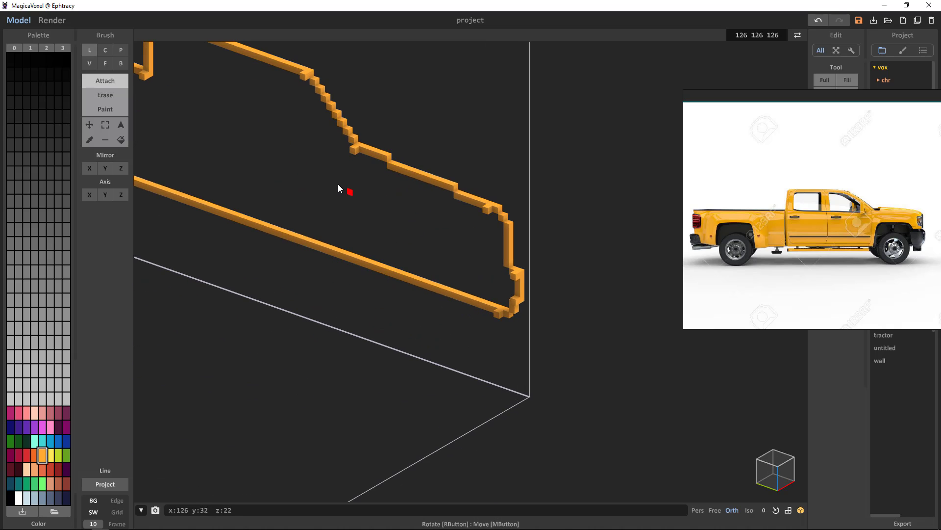
pyautogui.scroll(3, 397, 157)
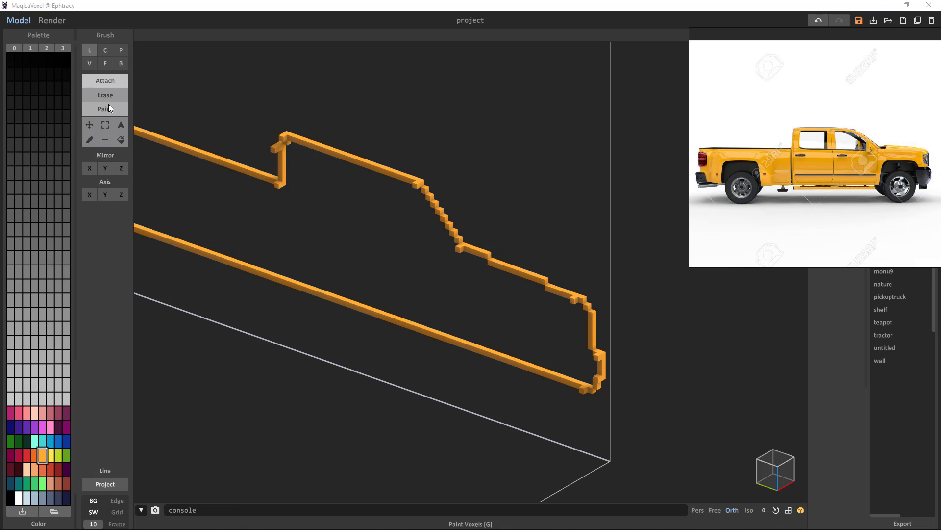
# - Undo a leaking face fill and erase a short stretch of the bed's top edge
pyautogui.click(109, 64)
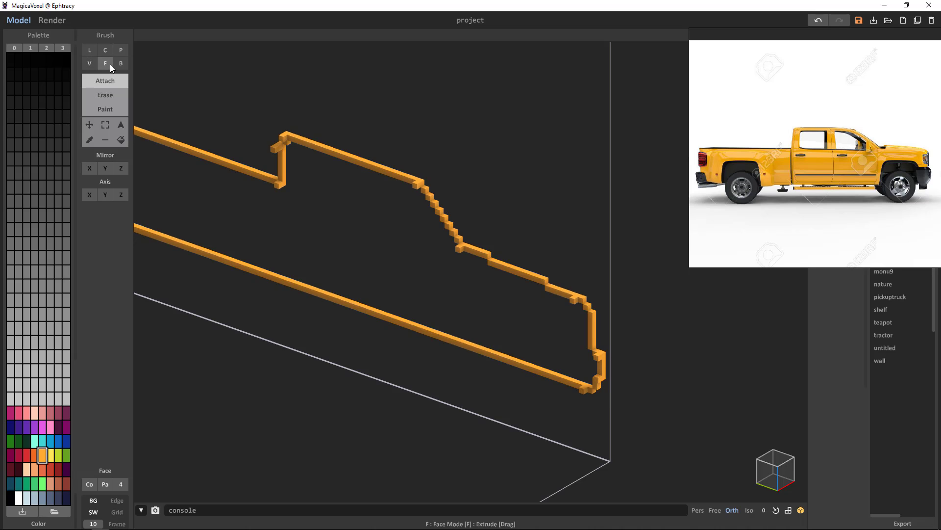
pyautogui.click(339, 228)
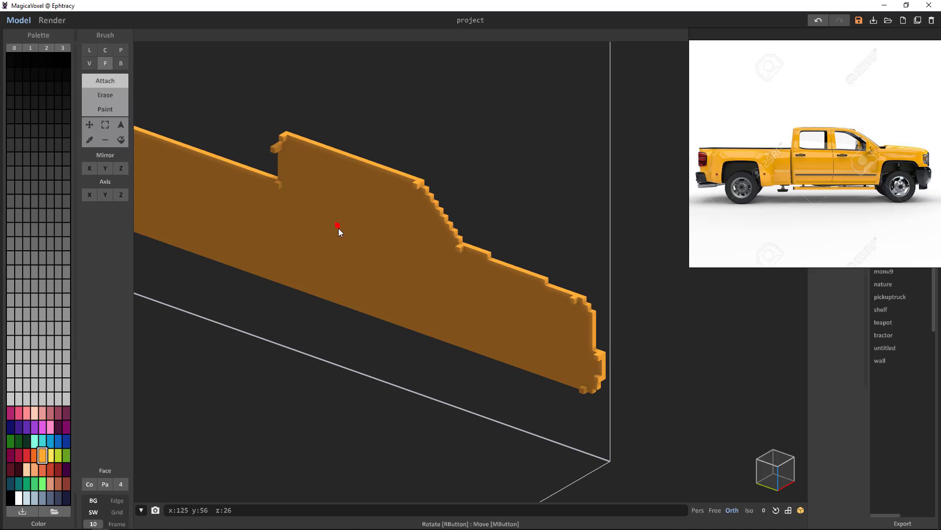
pyautogui.hotkey('ctrl', 'z')
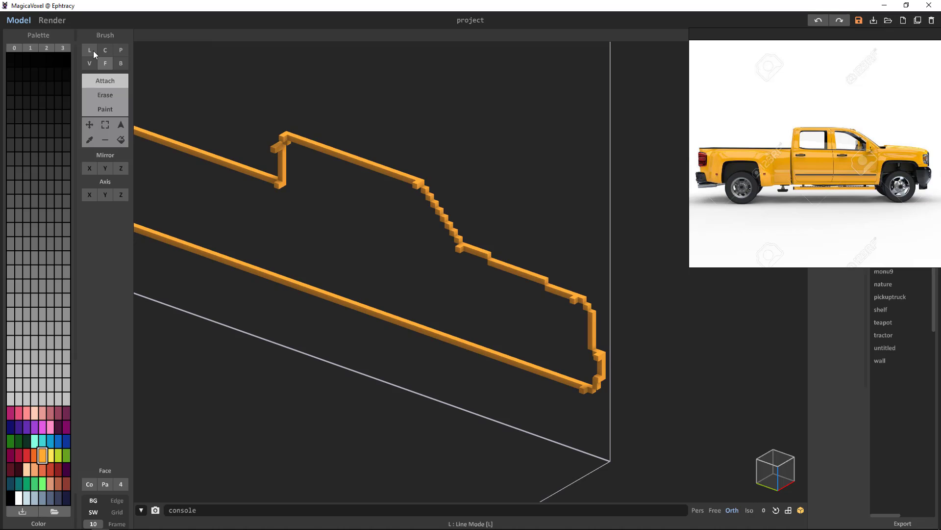
pyautogui.click(120, 64)
pyautogui.click(109, 91)
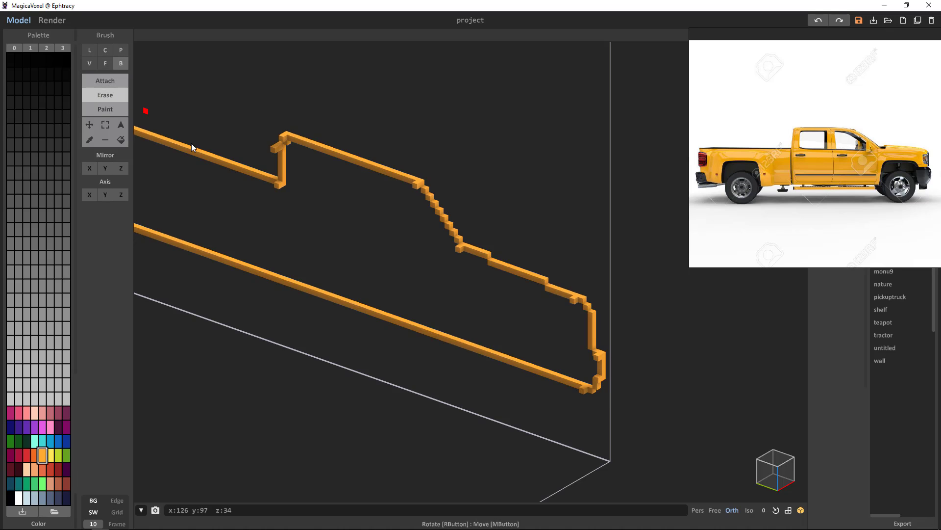
pyautogui.click(222, 157)
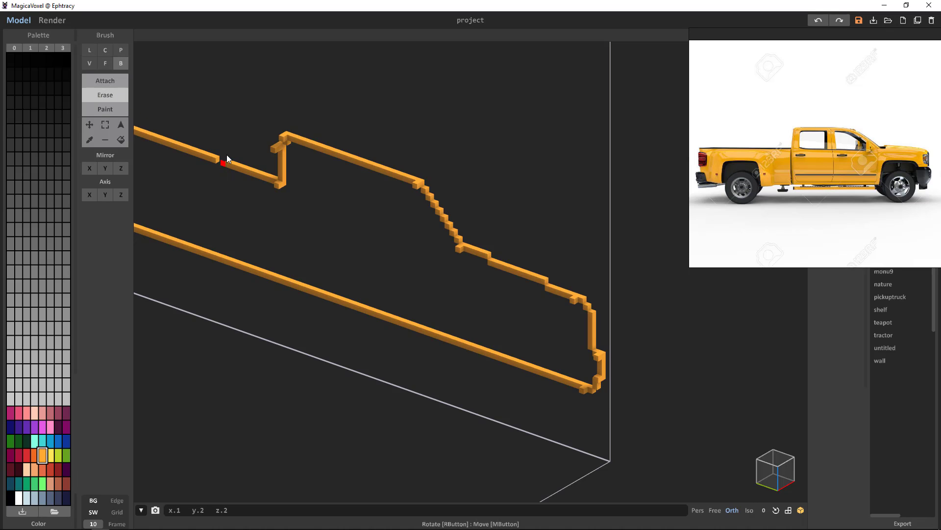
# - Fill the truck outline's interior with solid orange voxels using the Face brush in Attach mode
pyautogui.click(105, 64)
pyautogui.click(109, 80)
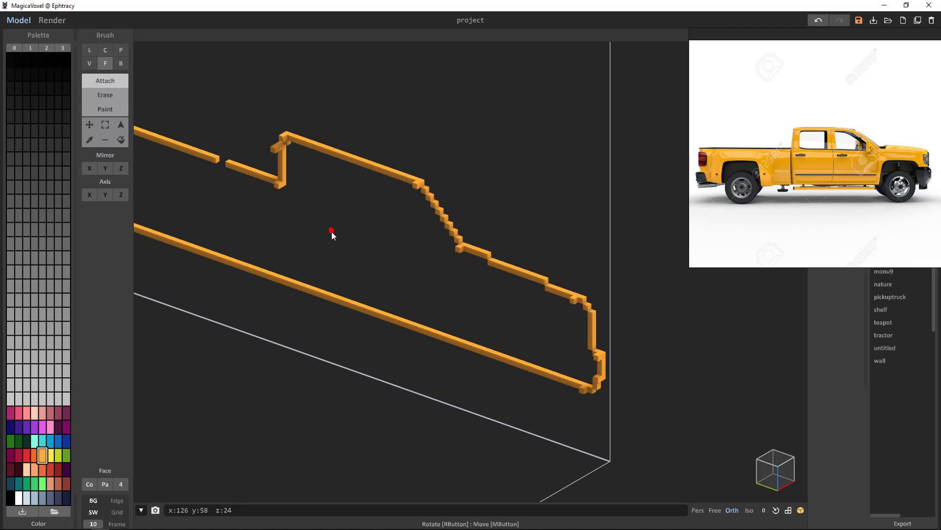
pyautogui.click(332, 232)
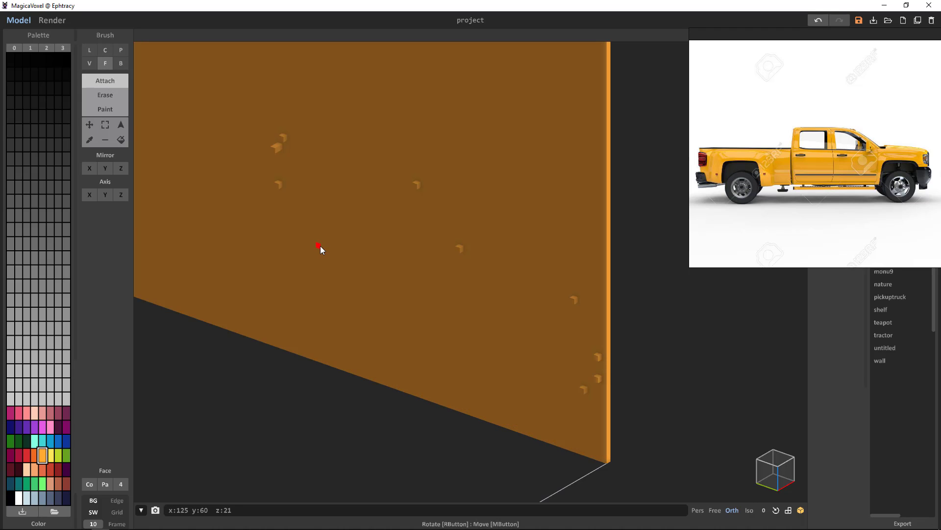
pyautogui.hotkey('ctrl', 'z')
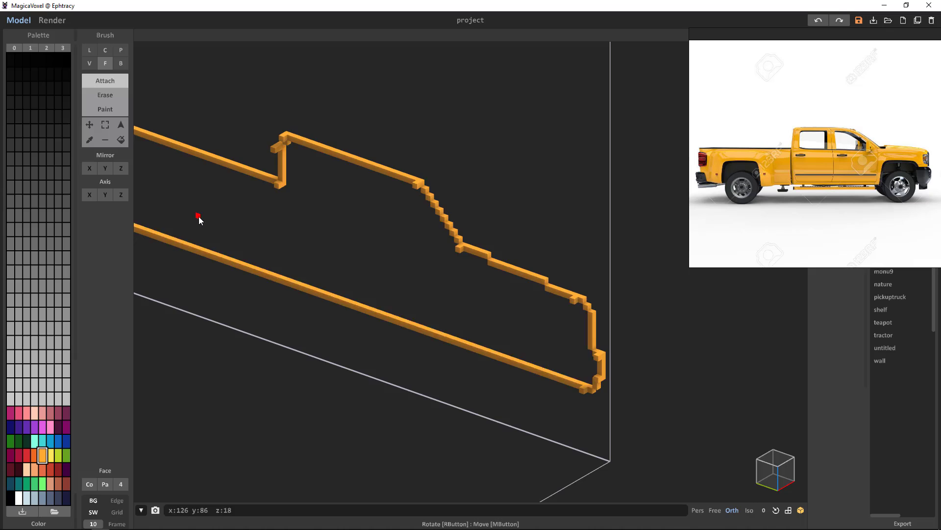
pyautogui.click(198, 217)
pyautogui.scroll(-4, 363, 278)
# - Extrude the flat truck profile into a thick orange voxel block
pyautogui.scroll(3, 385, 275)
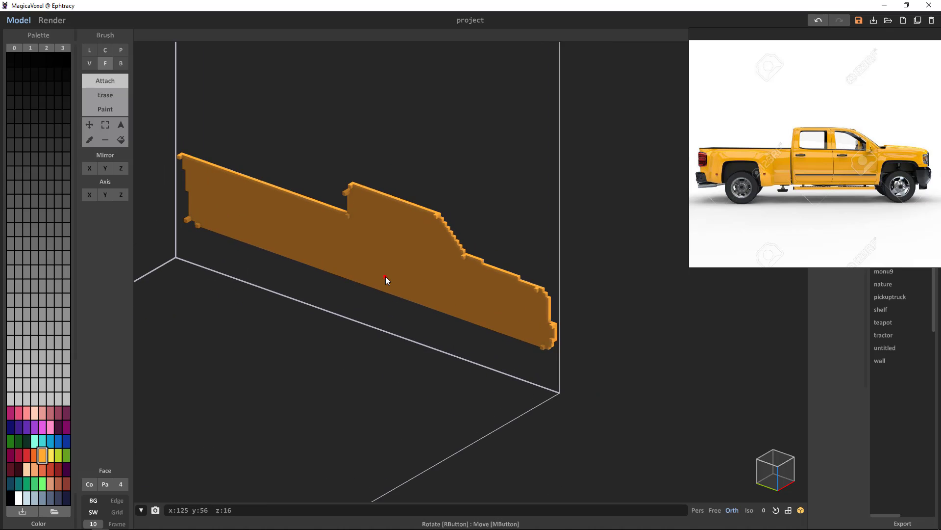
pyautogui.scroll(-2, 386, 275)
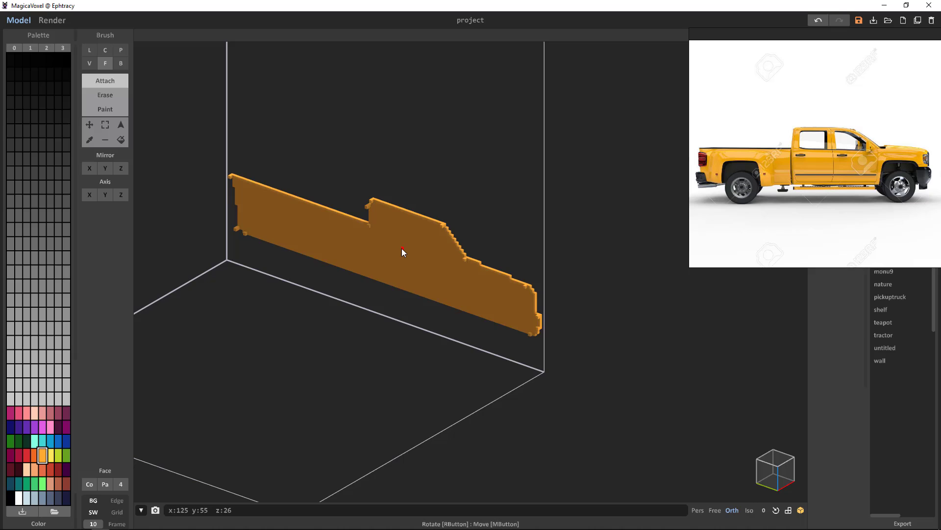
pyautogui.moveTo(402, 248); pyautogui.dragTo(333, 314)
# - Inspect the extruded truck body from above, from the side and in 3D
pyautogui.moveTo(519, 339); pyautogui.dragTo(505, 366, button='right')
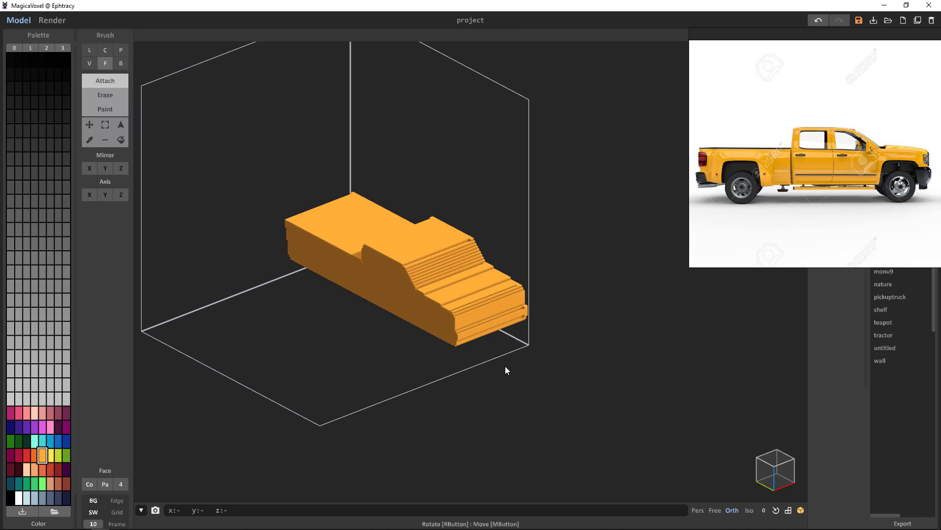
pyautogui.scroll(3, 505, 365)
pyautogui.moveTo(396, 339); pyautogui.dragTo(357, 319, button='right')
pyautogui.moveTo(357, 320); pyautogui.dragTo(426, 332, button='middle')
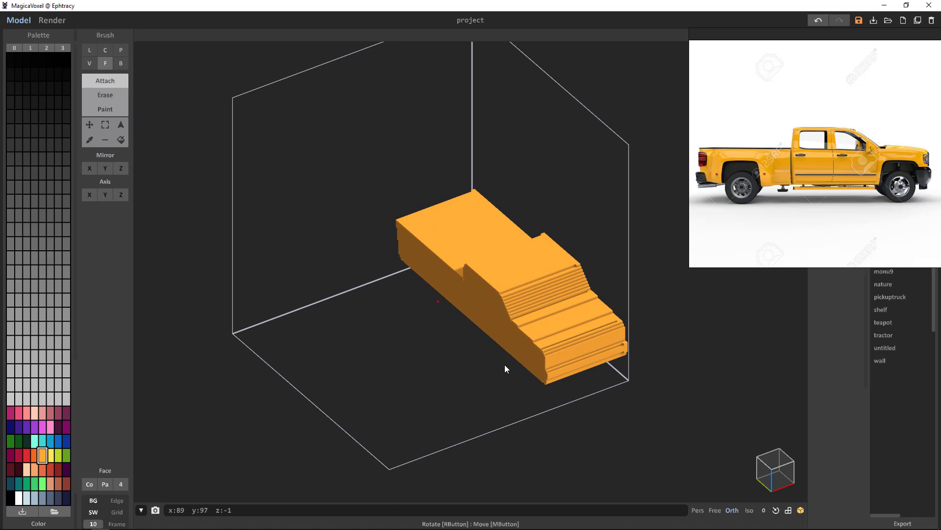
pyautogui.click(769, 478)
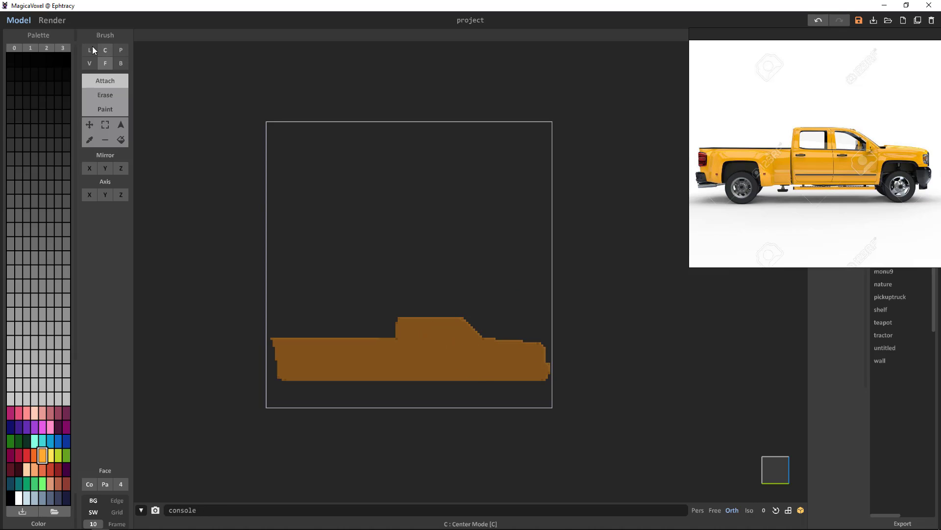
pyautogui.moveTo(495, 225); pyautogui.dragTo(467, 253, button='right')
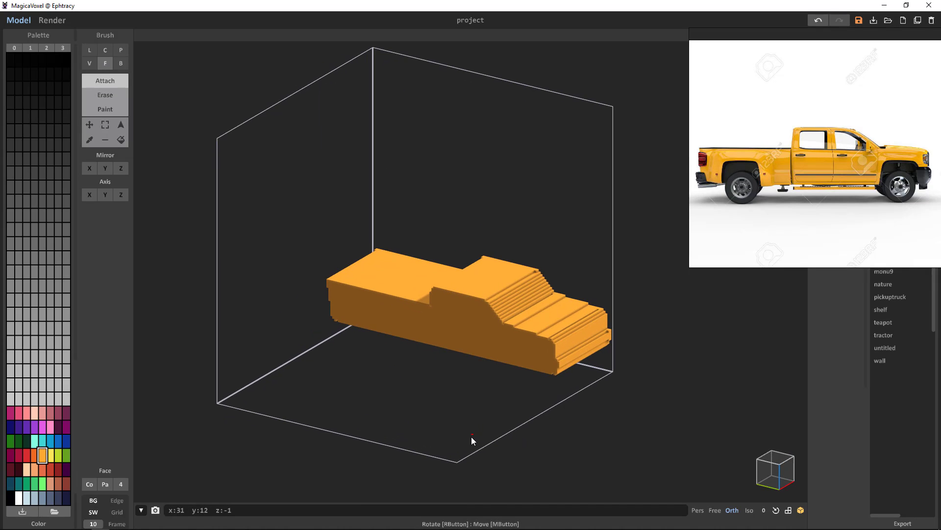